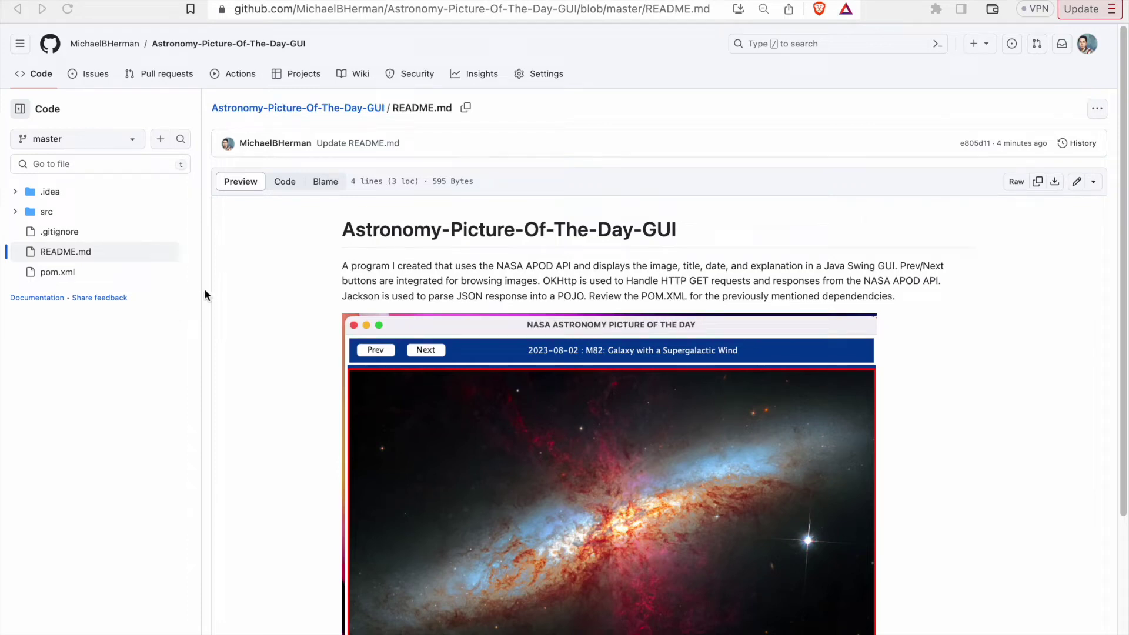
scroll(219, 294, "down", 1)
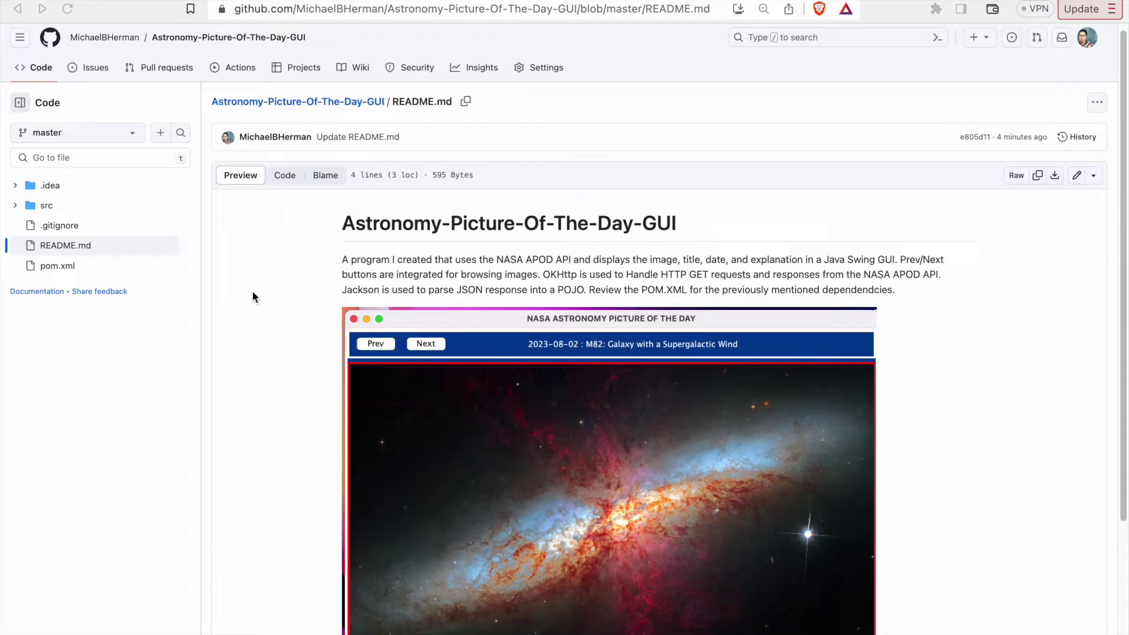
scroll(263, 284, "down", 3)
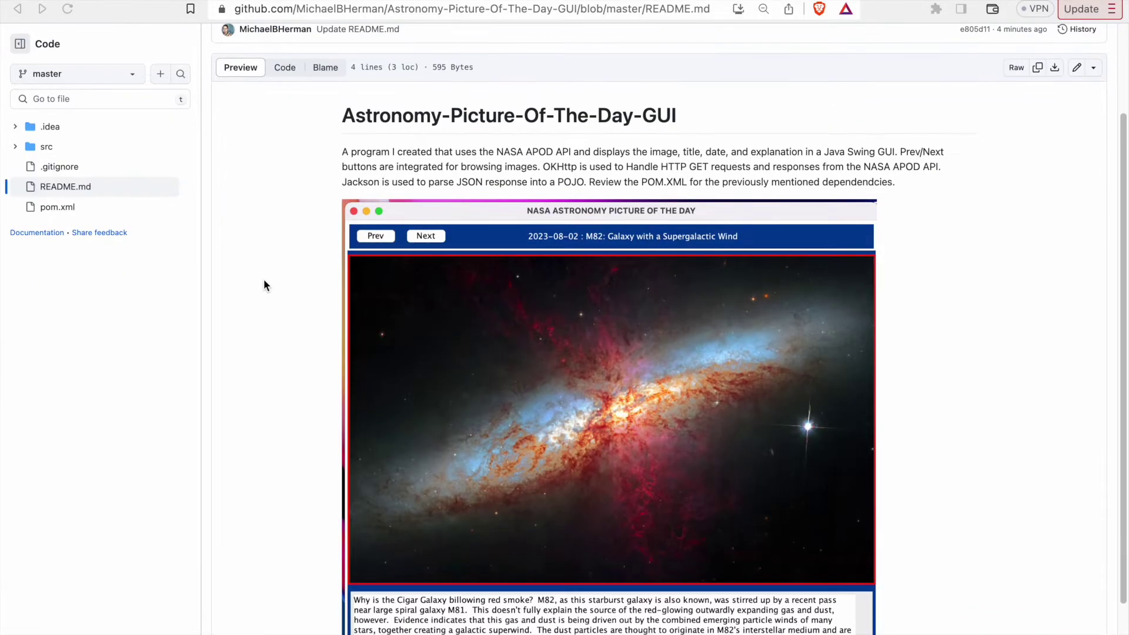
scroll(265, 280, "up", 2)
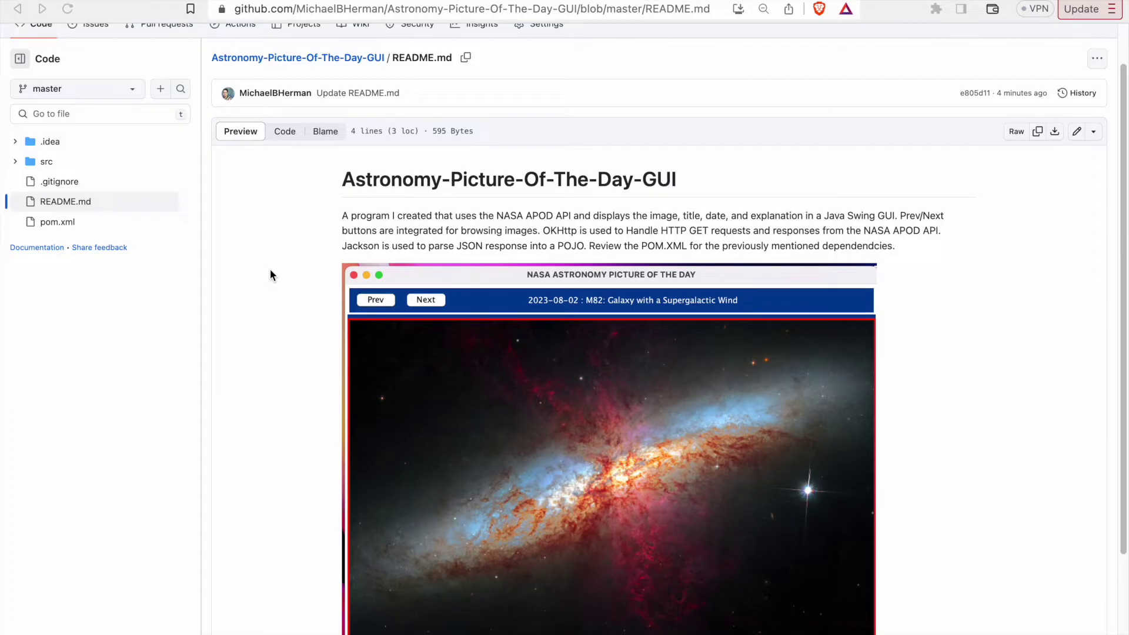
scroll(270, 270, "down", 2)
scroll(271, 267, "down", 2)
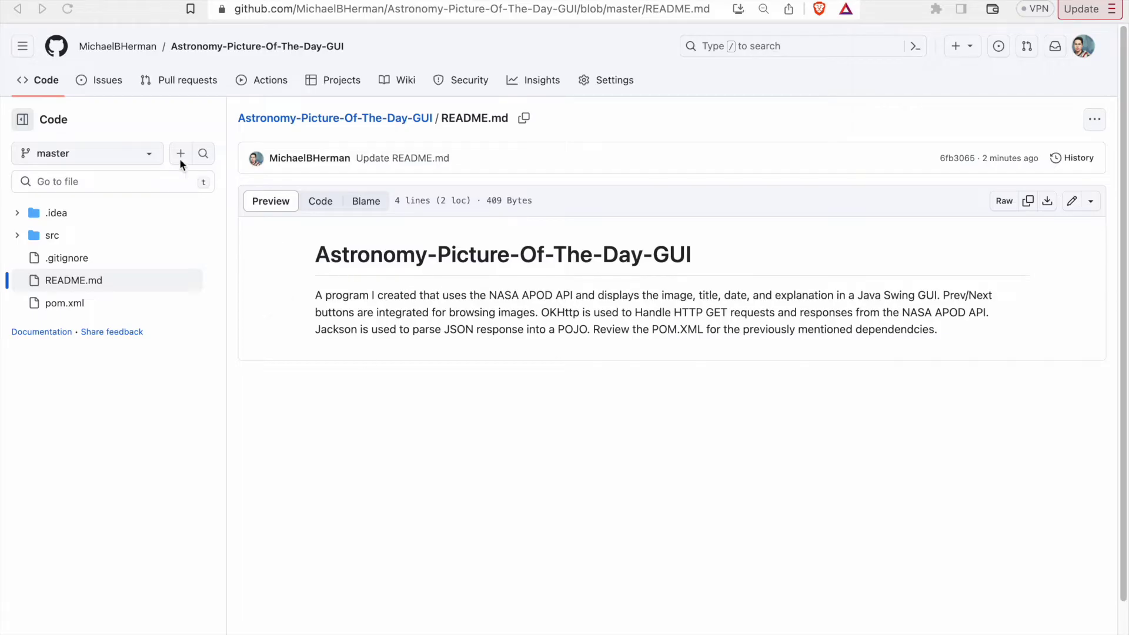
Open a blank new issue from the Issues tab and open the Screenshots folder from the Dock.
left_click(101, 80)
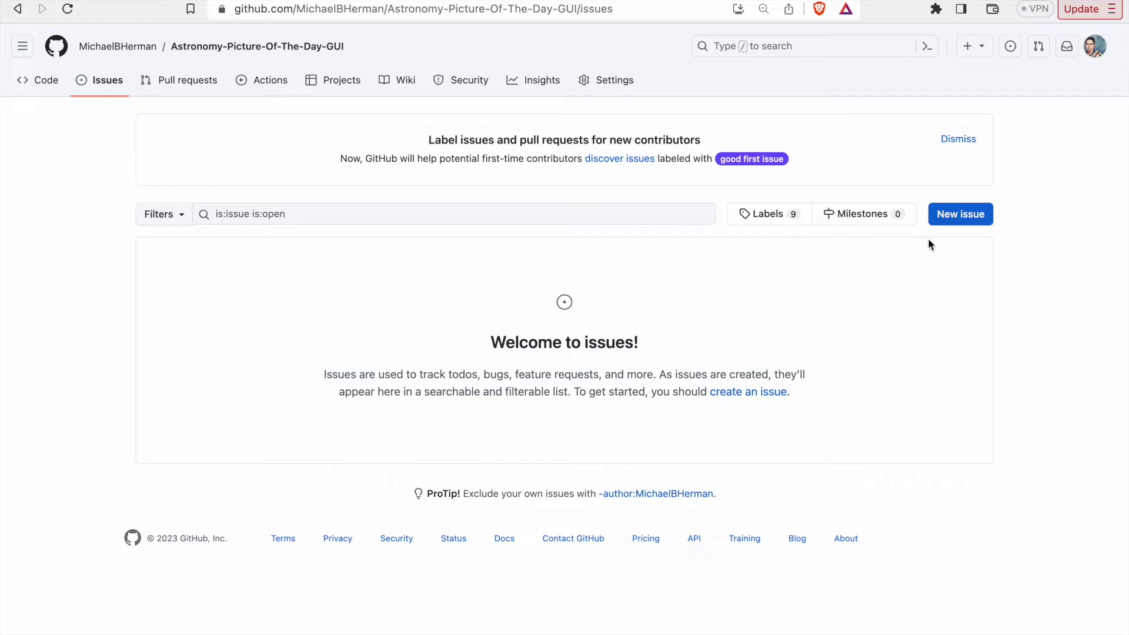
left_click(962, 217)
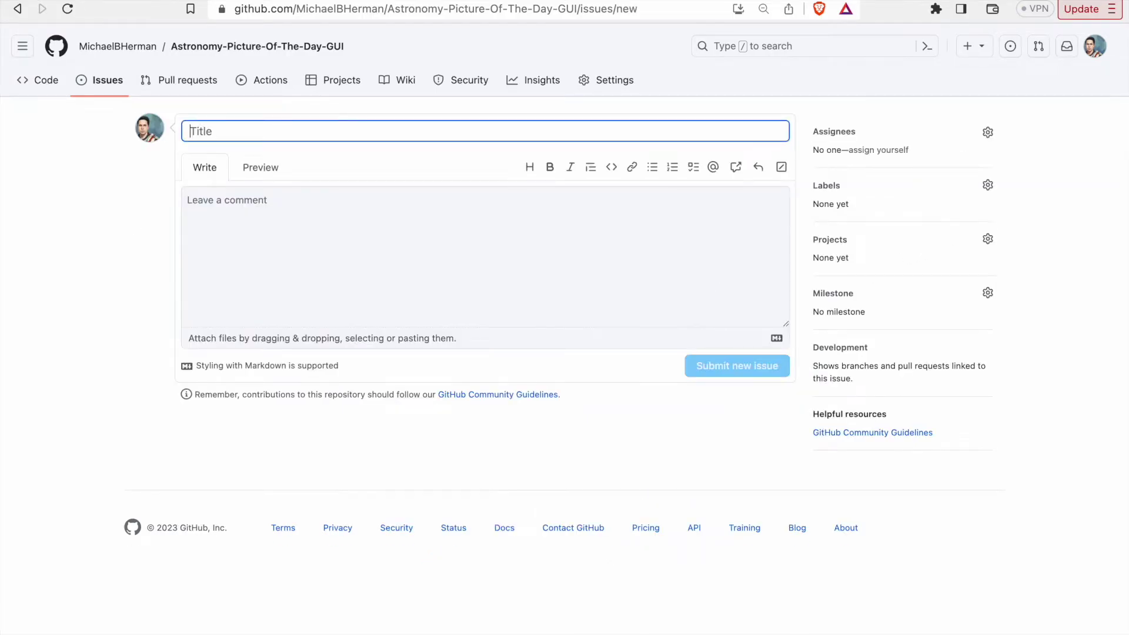
mouse_move(803, 629)
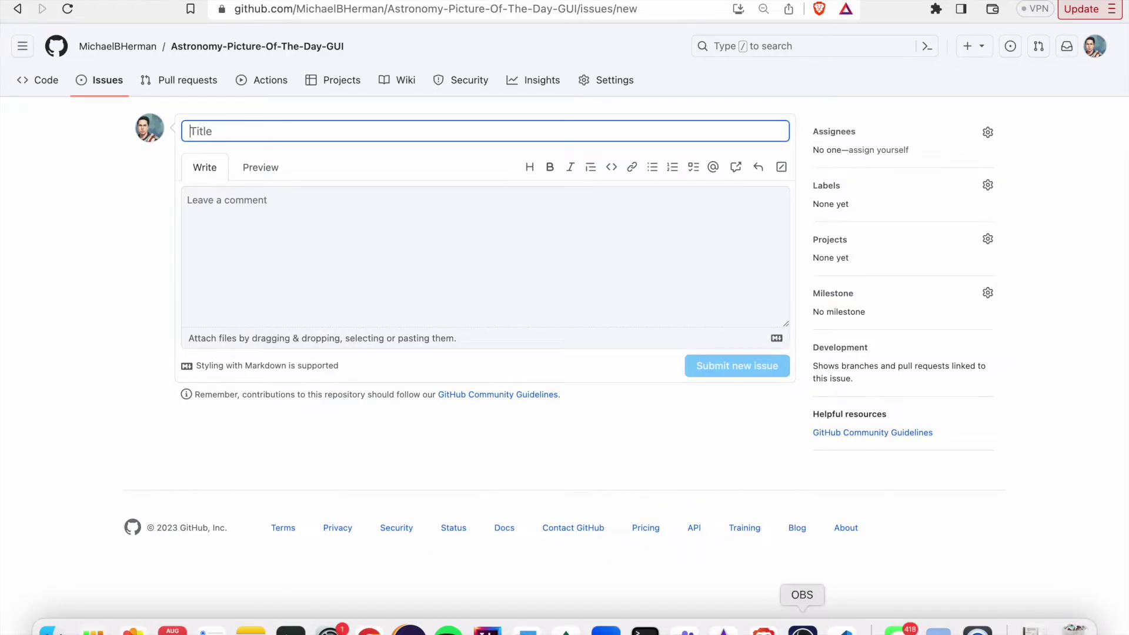
left_click(938, 626)
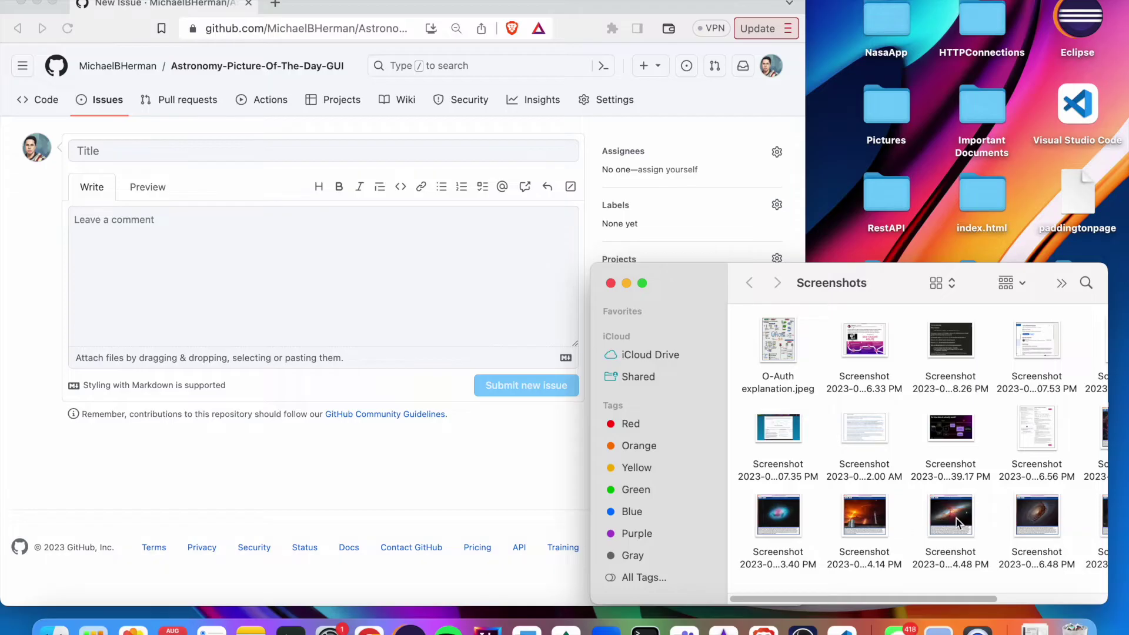
Upload the galaxy app screenshot into the new issue's comment box.
left_click_drag(952, 521, 184, 266)
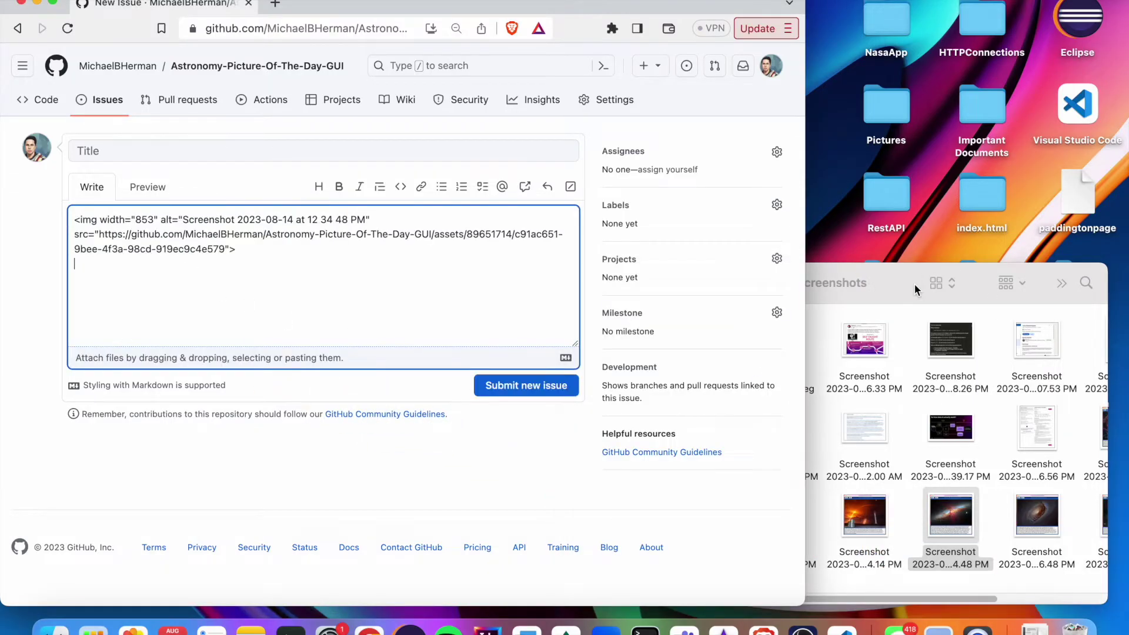
left_click(846, 284)
left_click(559, 233)
key("ctrl+super+f")
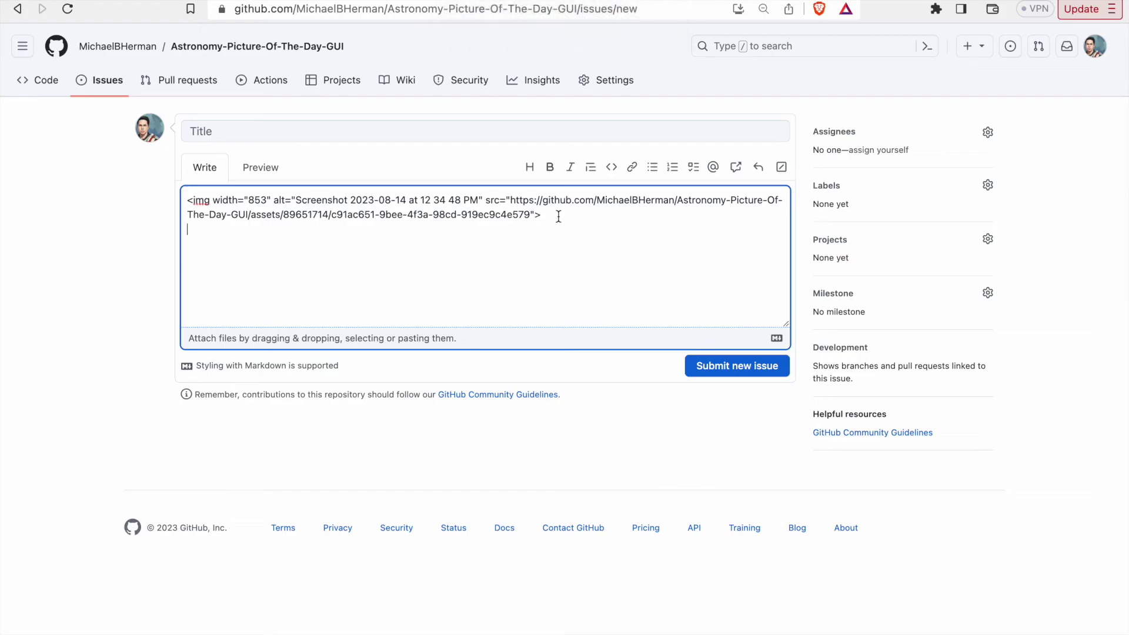
Copy the generated image tag, then leave the issue form.
mouse_move(560, 215)
left_mouse_down()
mouse_move(192, 214)
mouse_move(187, 203)
left_mouse_up()
right_click(220, 201)
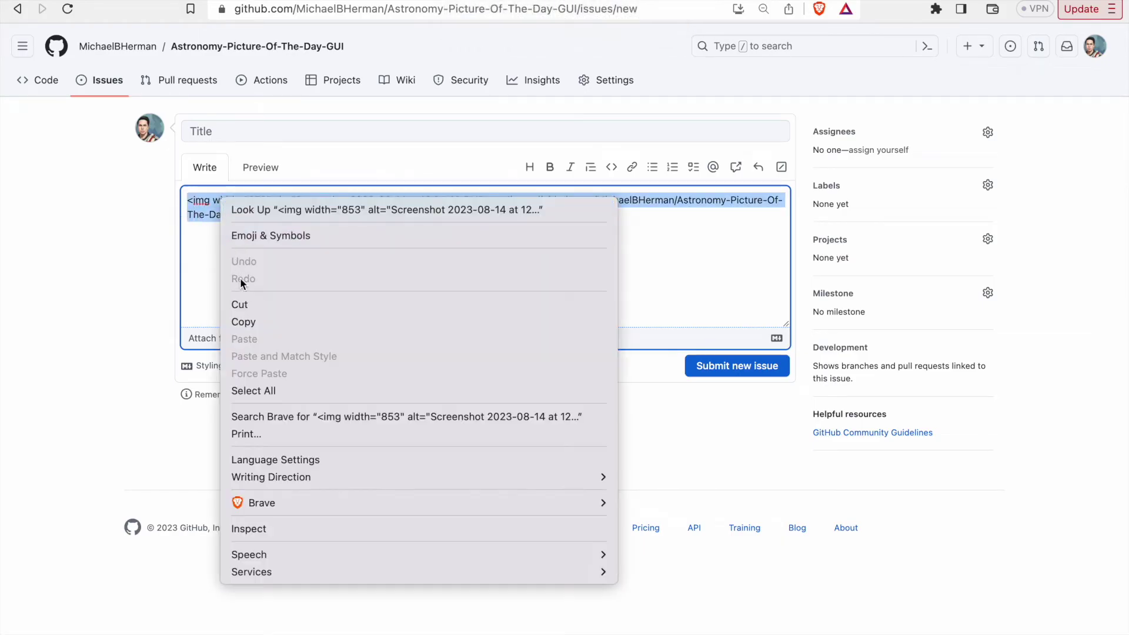
left_click(255, 323)
left_click(628, 282)
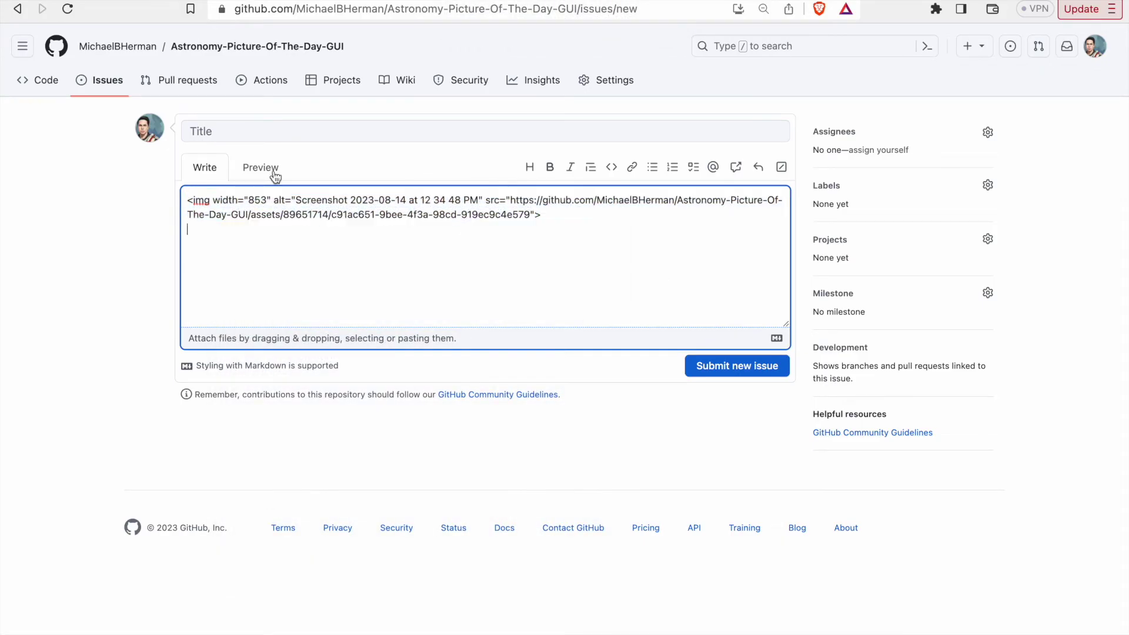
left_click(18, 11)
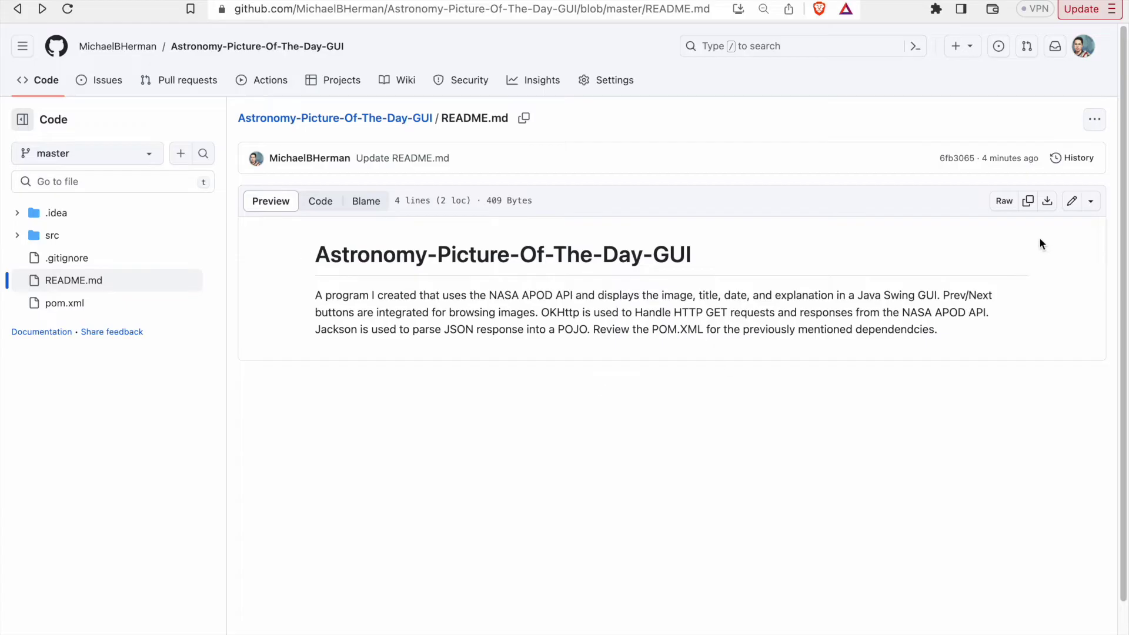
Paste the image tag onto line 4 of README.md and commit to master.
left_click(1073, 201)
left_click(308, 258)
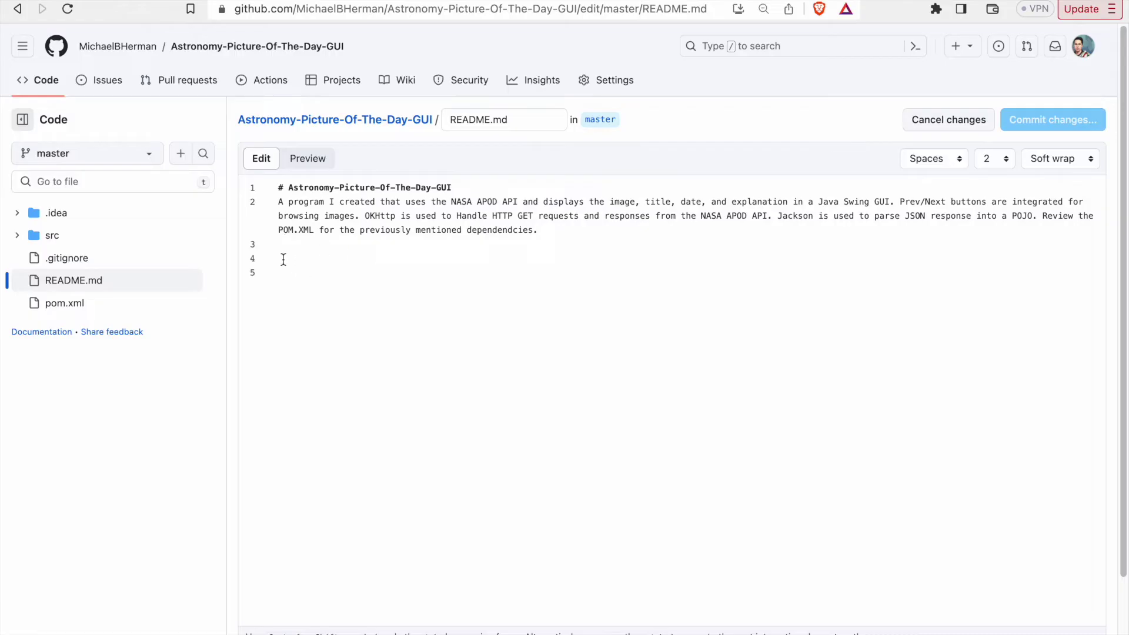
right_click(283, 259)
left_click(586, 274)
right_click(283, 259)
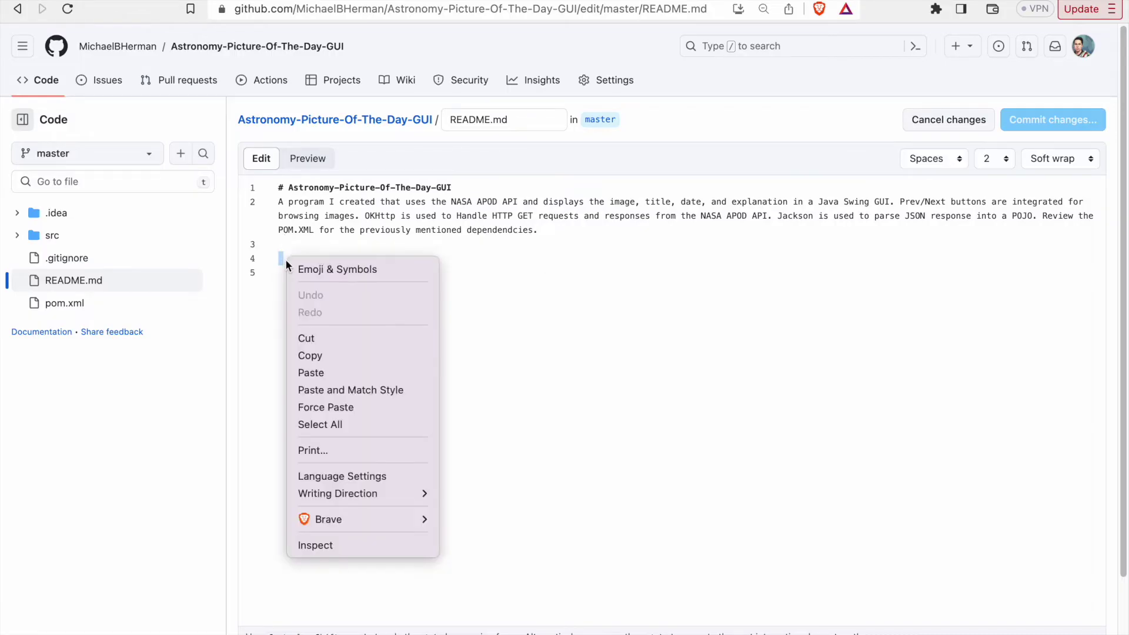
left_click(327, 372)
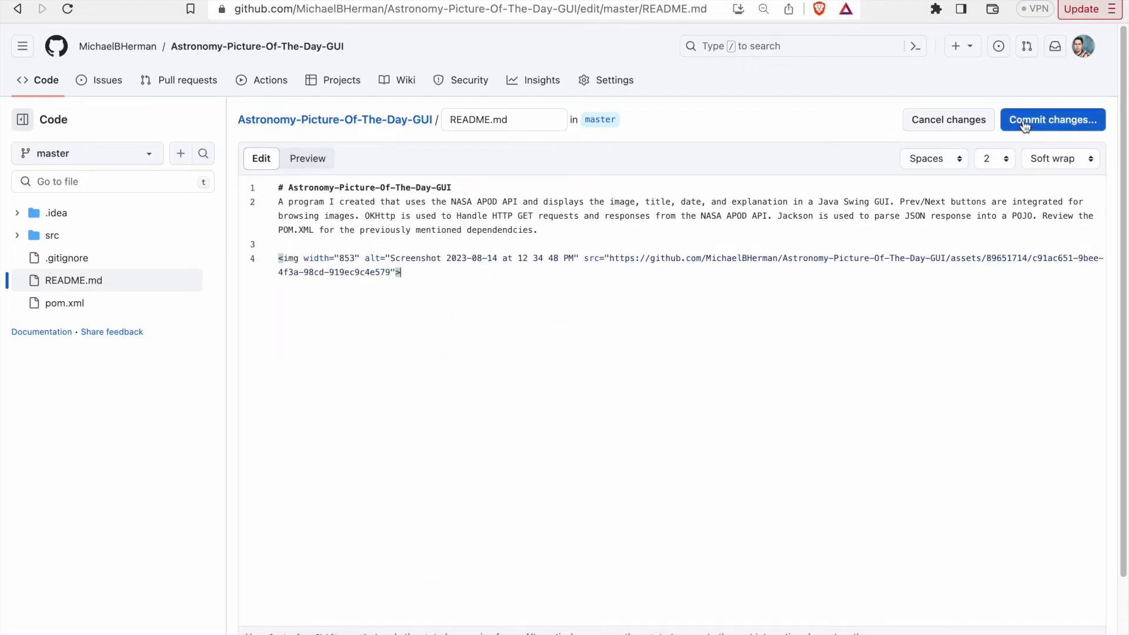
left_click(1053, 119)
left_click(673, 502)
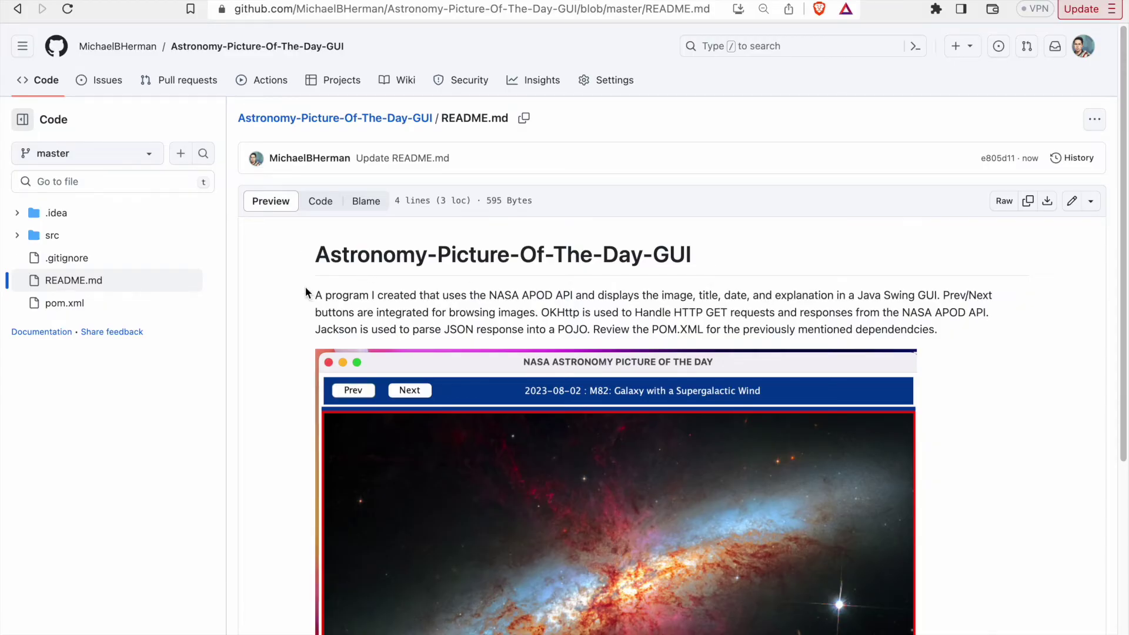
scroll(306, 291, "down", 3)
scroll(306, 283, "down", 2)
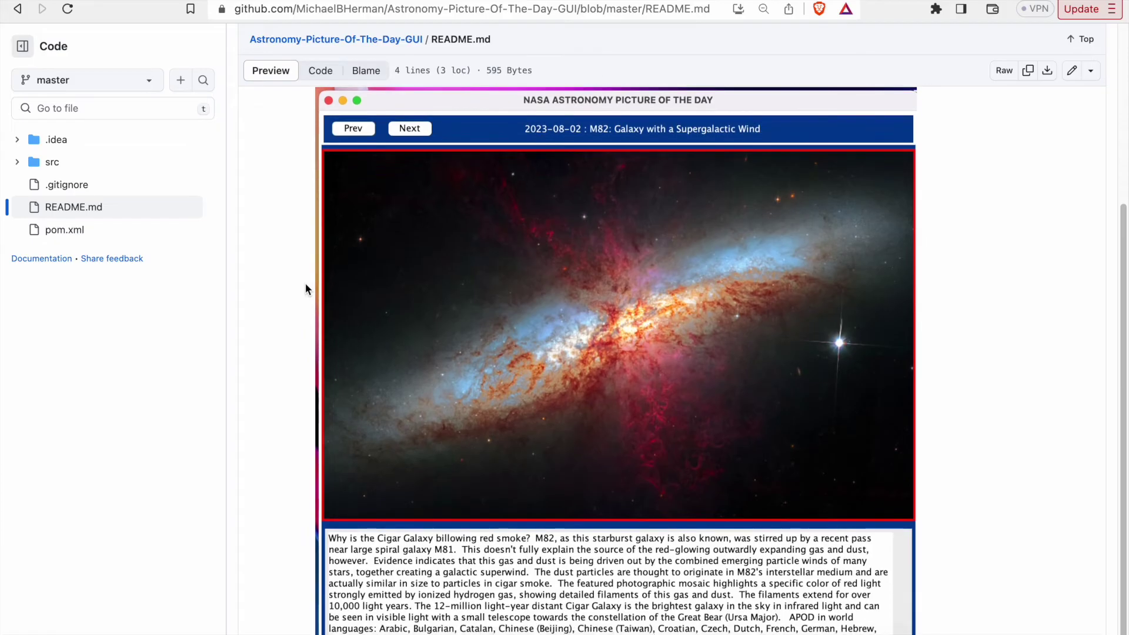